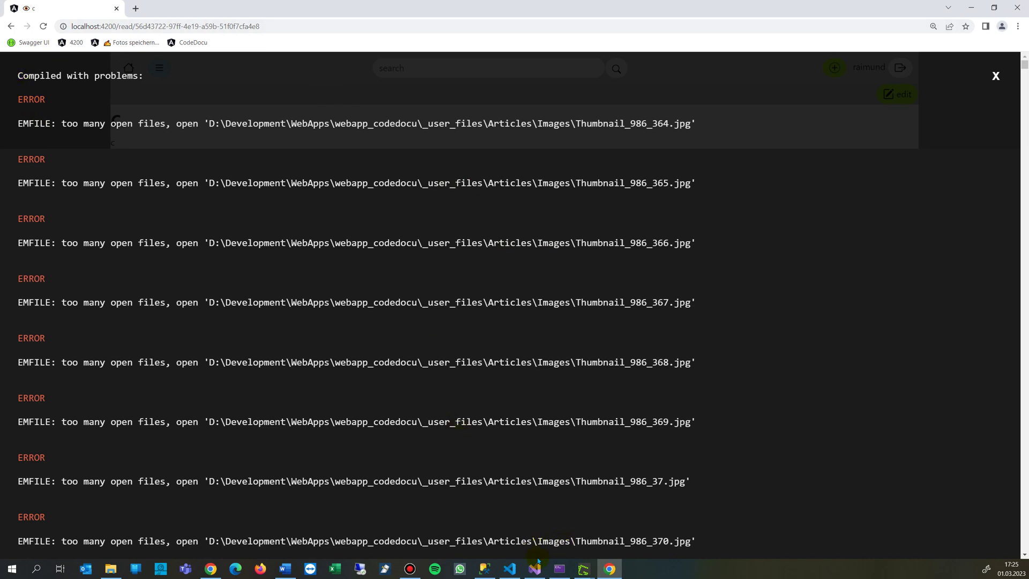
# Bring the frontend_codedocu editor forward and reposition its window over Chrome
pyautogui.click(510, 568)
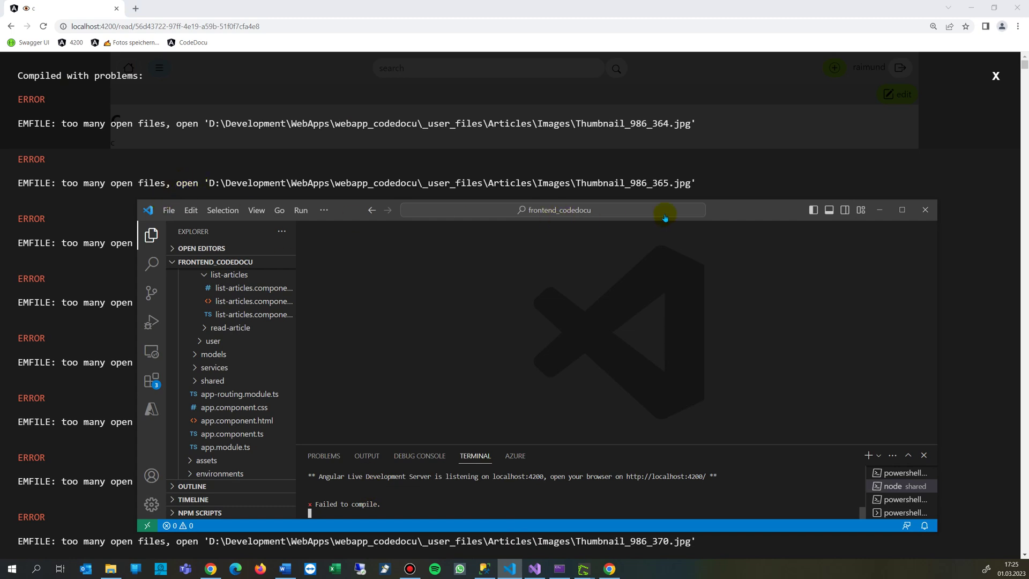
pyautogui.moveTo(778, 208); pyautogui.dragTo(686, 87)
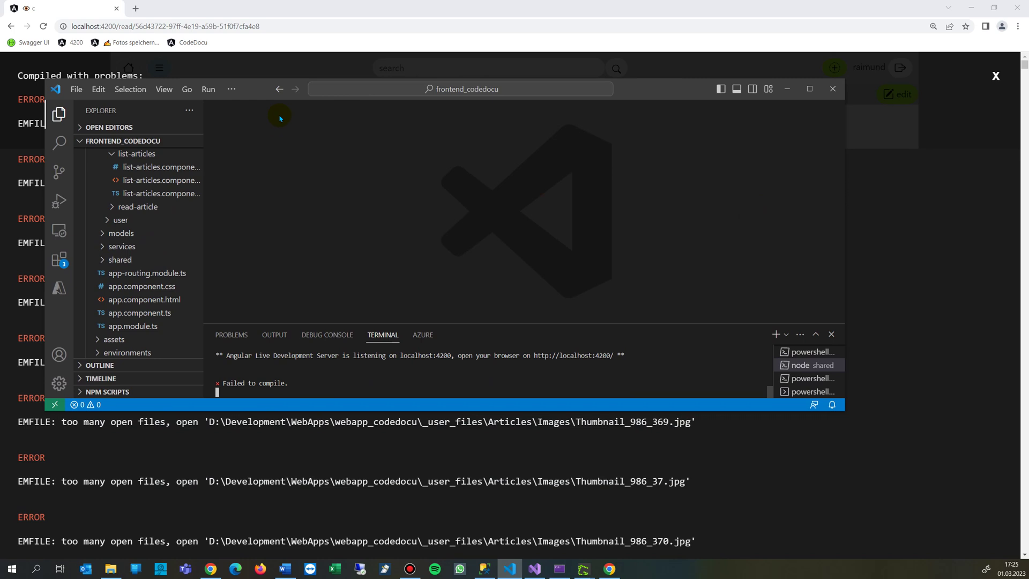
pyautogui.moveTo(595, 105); pyautogui.dragTo(131, 149)
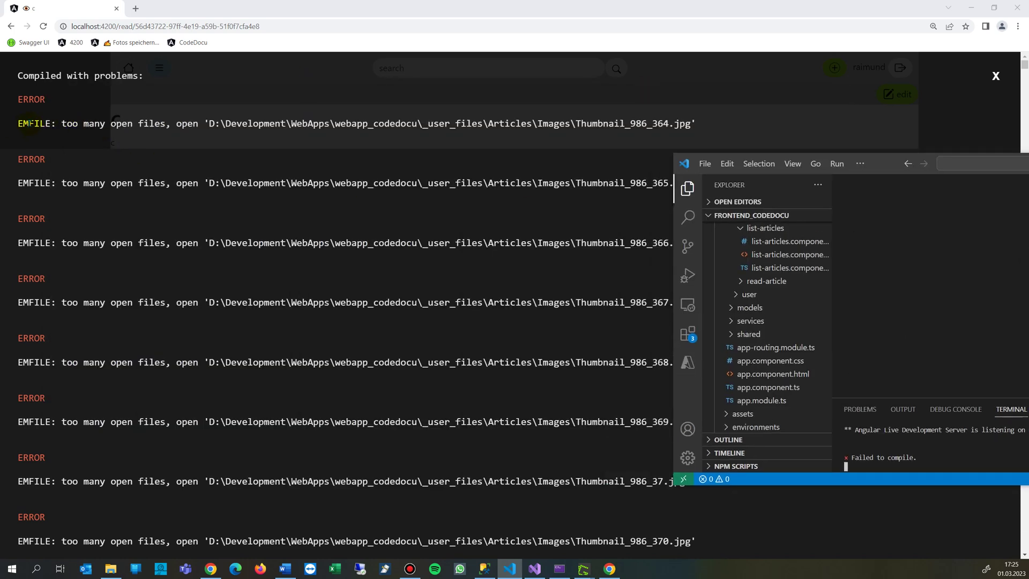
# Select the EMFILE error text and 'Compiled with problems' heading, then bring up File Explorer
pyautogui.moveTo(66, 122); pyautogui.dragTo(314, 123)
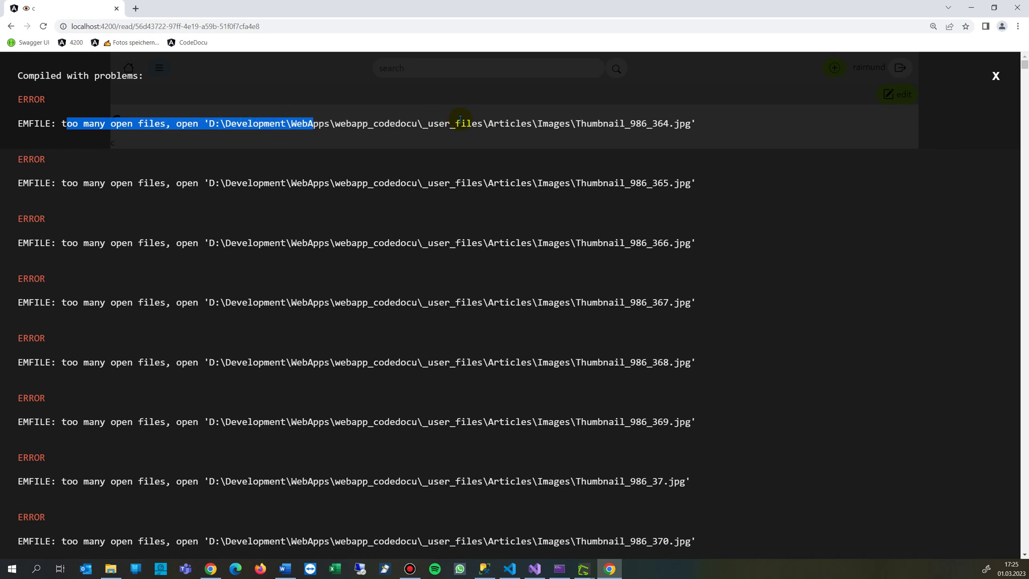
pyautogui.click(322, 122)
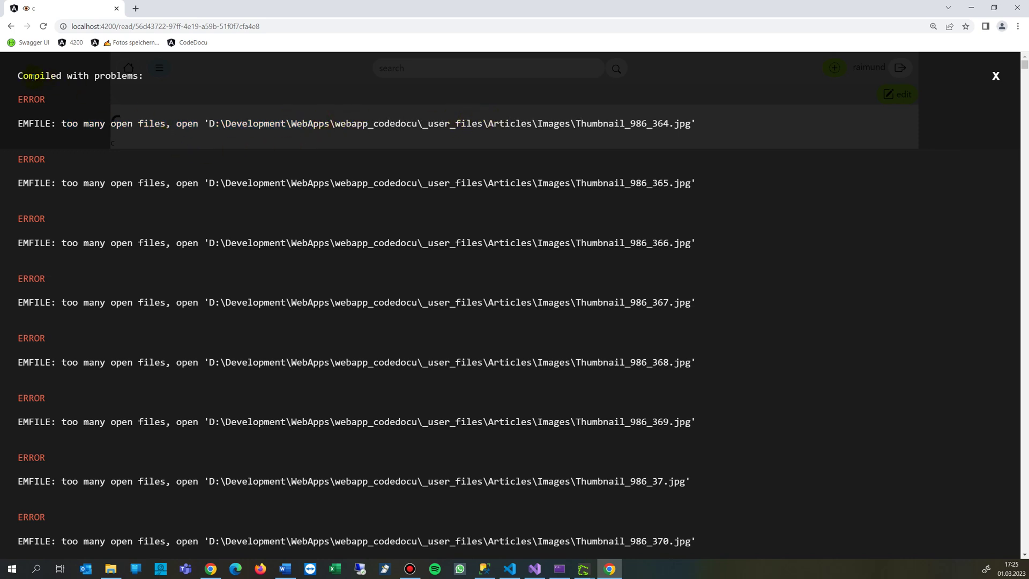
pyautogui.moveTo(146, 76); pyautogui.dragTo(17, 76)
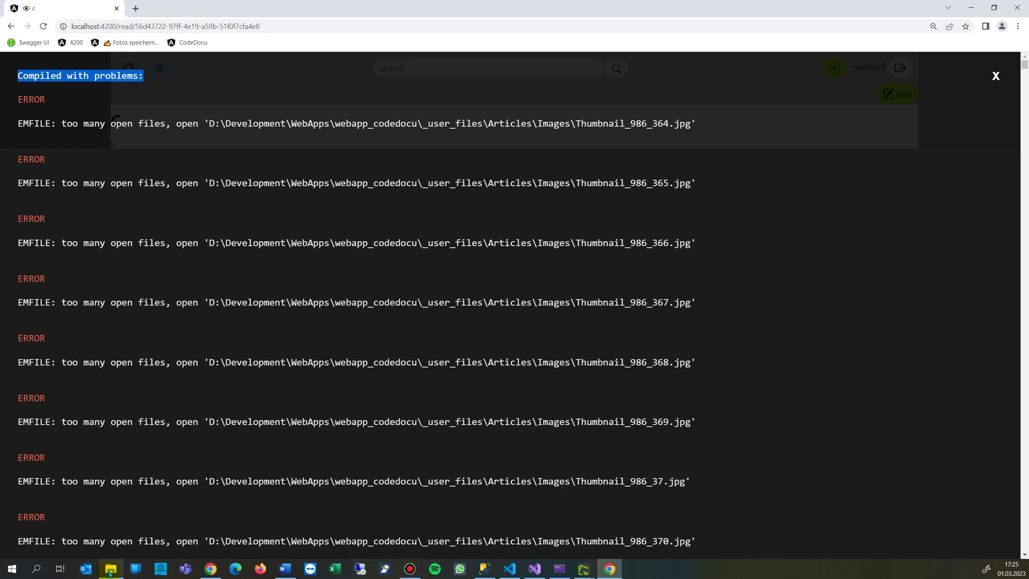
pyautogui.click(109, 569)
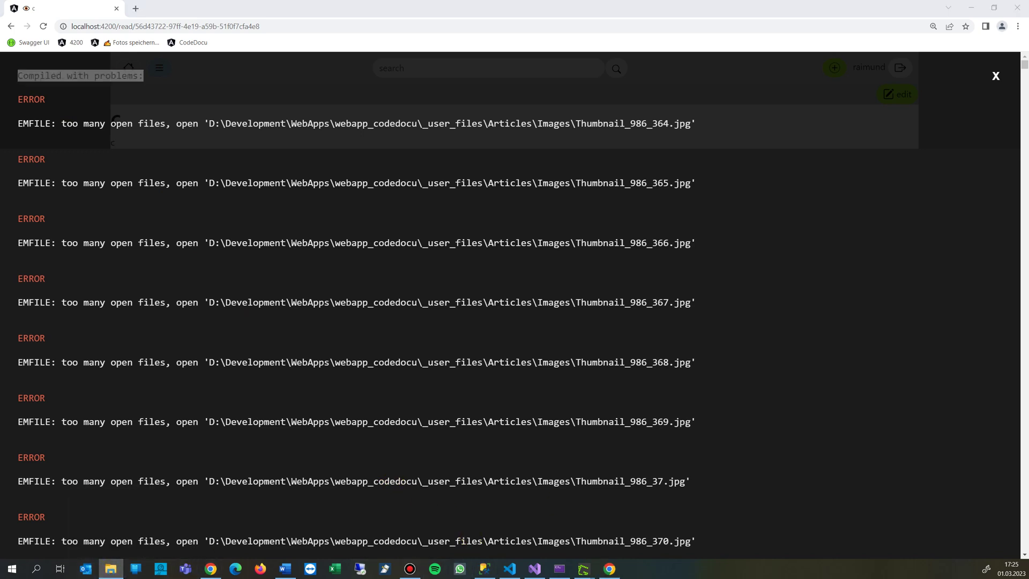
pyautogui.moveTo(957, 131)
pyautogui.mouseDown()
pyautogui.moveTo(364, 58)
pyautogui.moveTo(882, 131)
pyautogui.moveTo(1028, 137)
pyautogui.moveTo(649, 138)
pyautogui.moveTo(681, 128)
pyautogui.mouseUp()
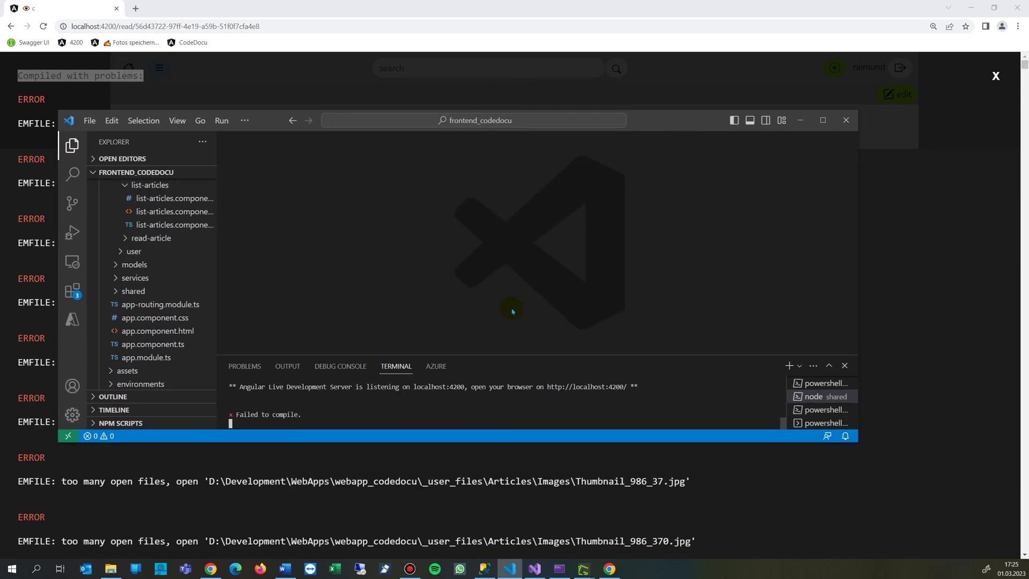
pyautogui.scroll(3, 142, 232)
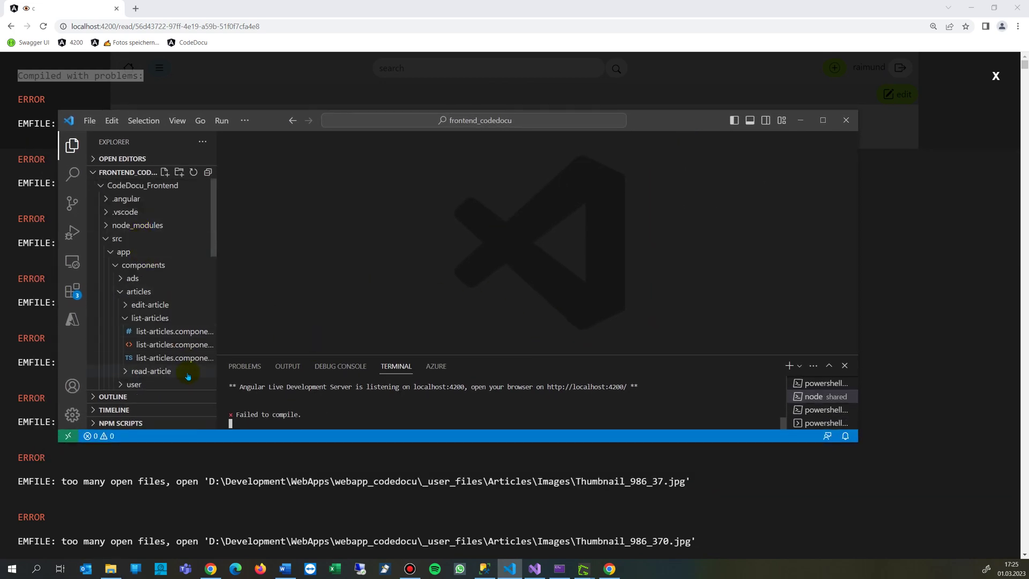
# Open the list-articles component CSS, HTML and TS files, widening the file tree
pyautogui.click(156, 332)
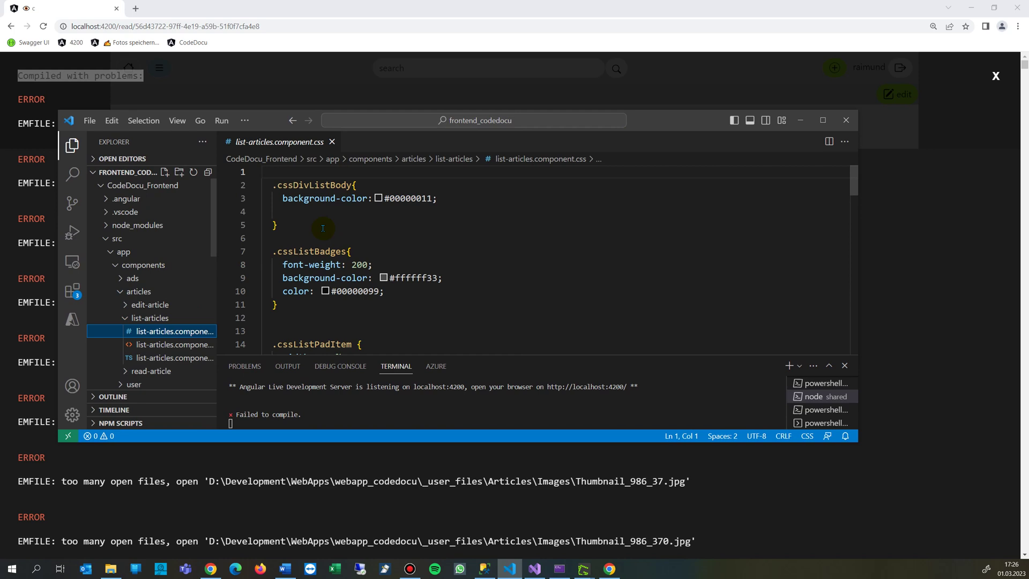
pyautogui.click(156, 346)
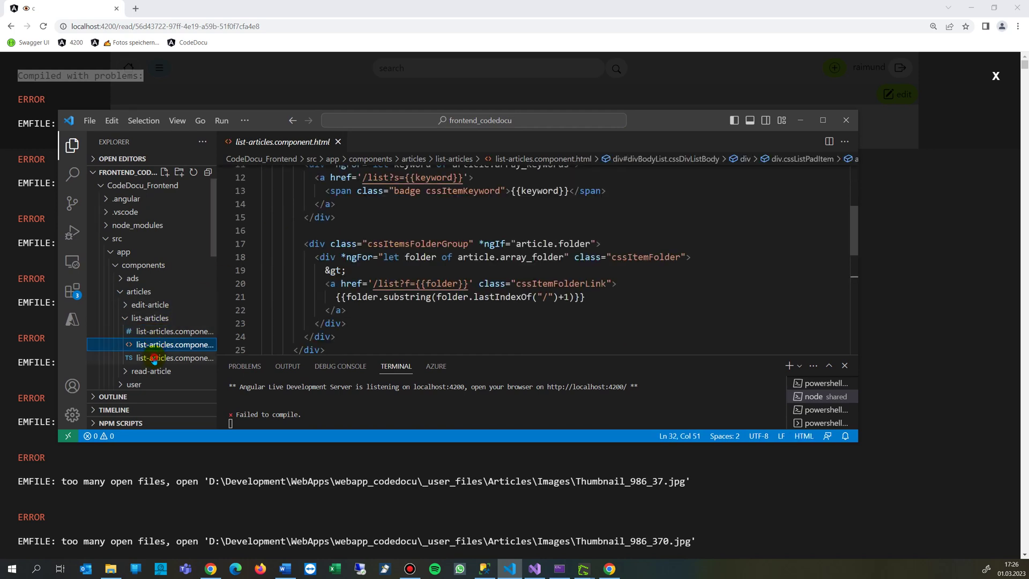
pyautogui.click(155, 358)
pyautogui.doubleClick(158, 345)
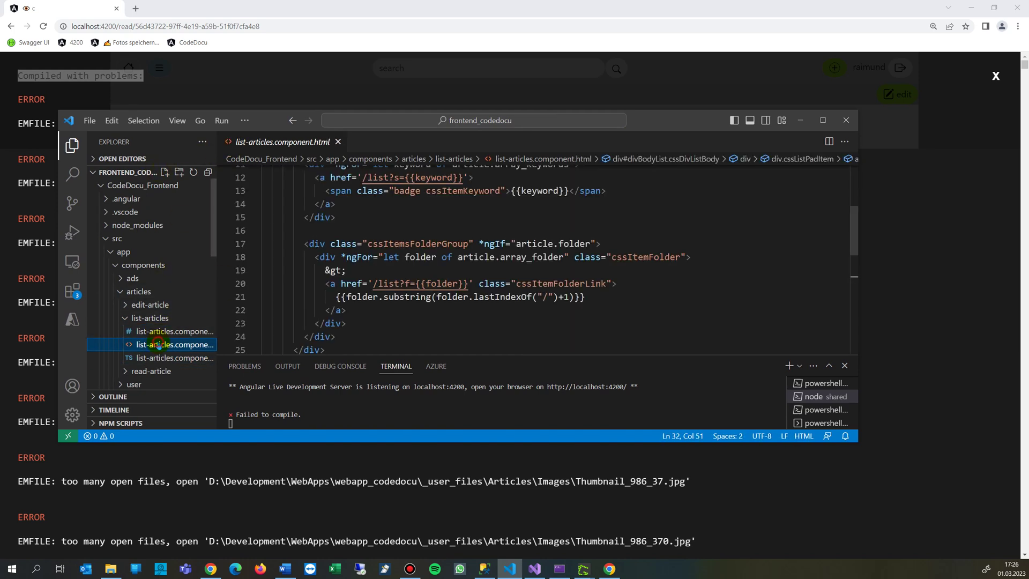
pyautogui.moveTo(217, 320); pyautogui.dragTo(339, 319)
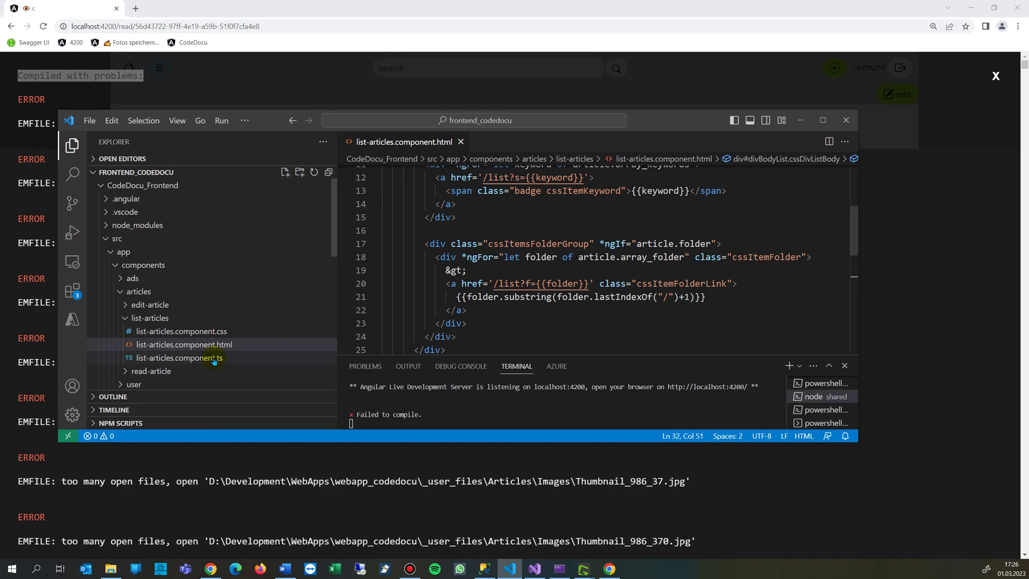
pyautogui.click(214, 358)
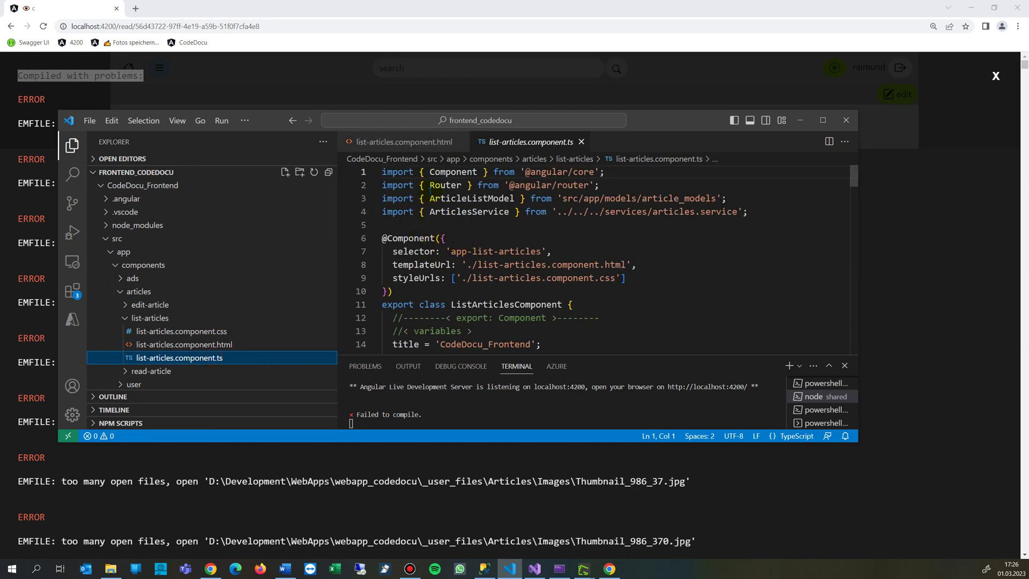
# Add a space on line 5 of list-articles.component.ts and maximize the editor window
pyautogui.moveTo(261, 122); pyautogui.dragTo(271, 87)
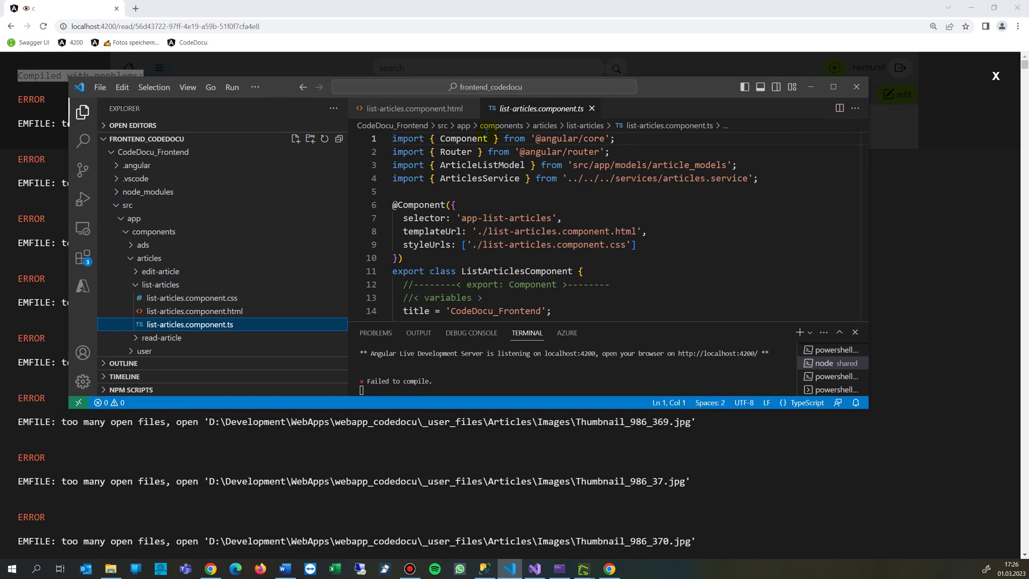
pyautogui.click(659, 196)
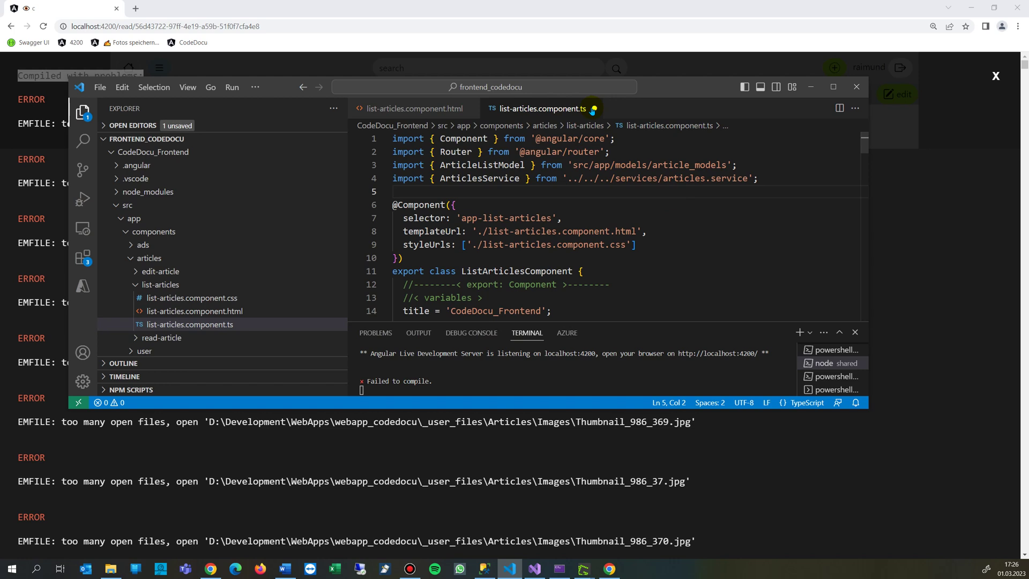
pyautogui.click(760, 270)
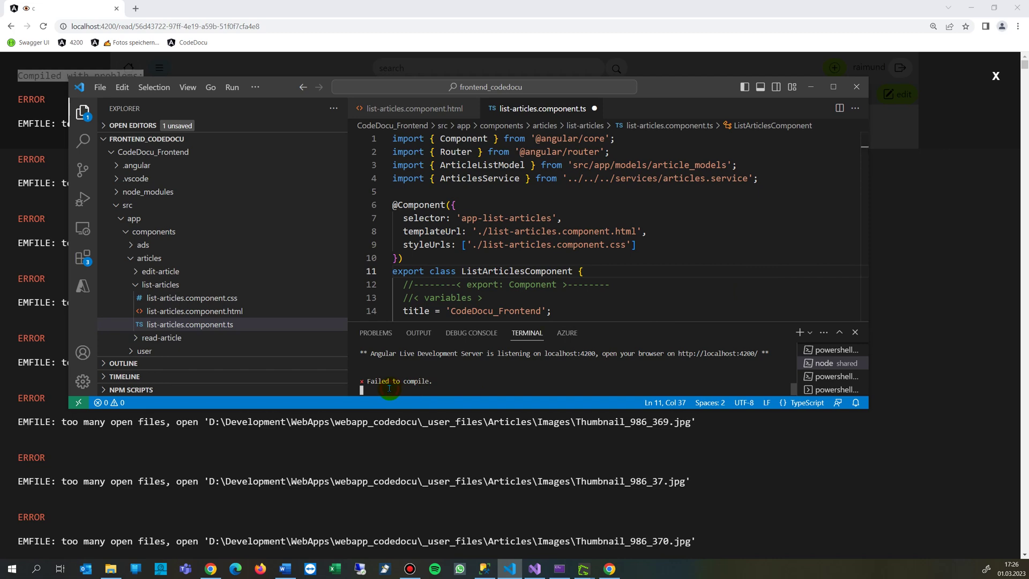
pyautogui.moveTo(281, 285)
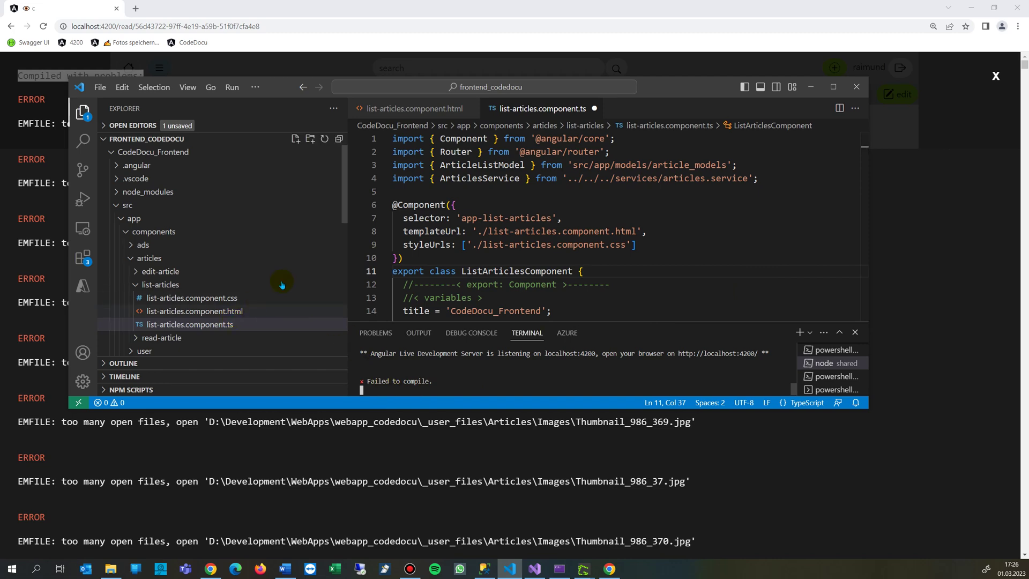
pyautogui.doubleClick(278, 85)
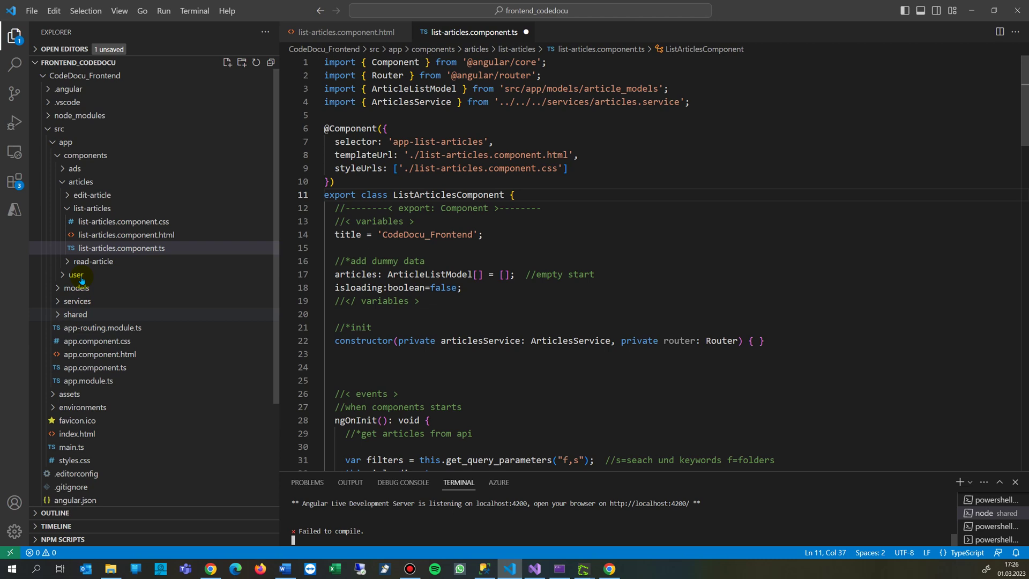
# Browse the app, src, assets and images folders in the tree, then return to Chrome
pyautogui.click(53, 143)
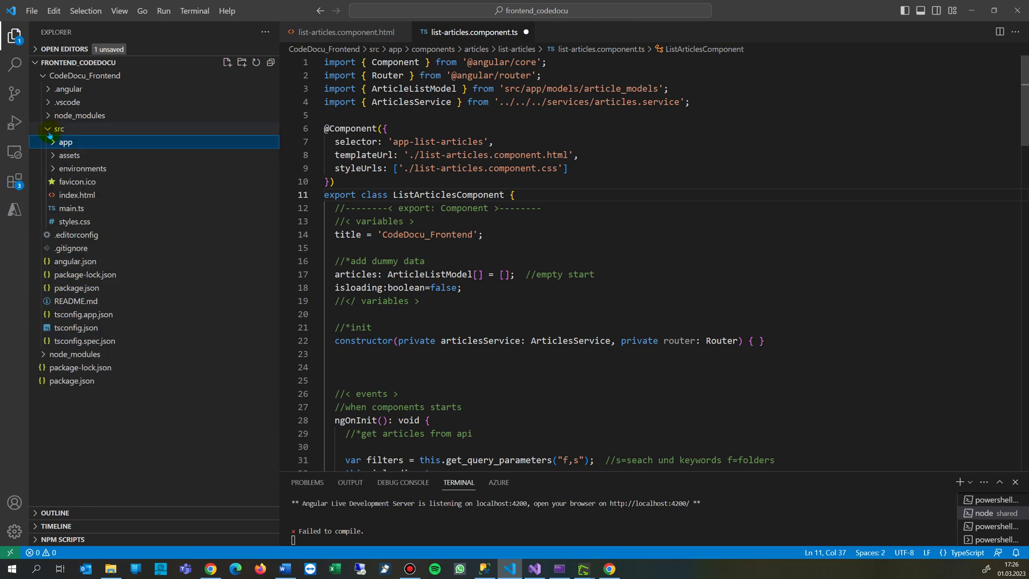
pyautogui.click(49, 131)
pyautogui.click(47, 131)
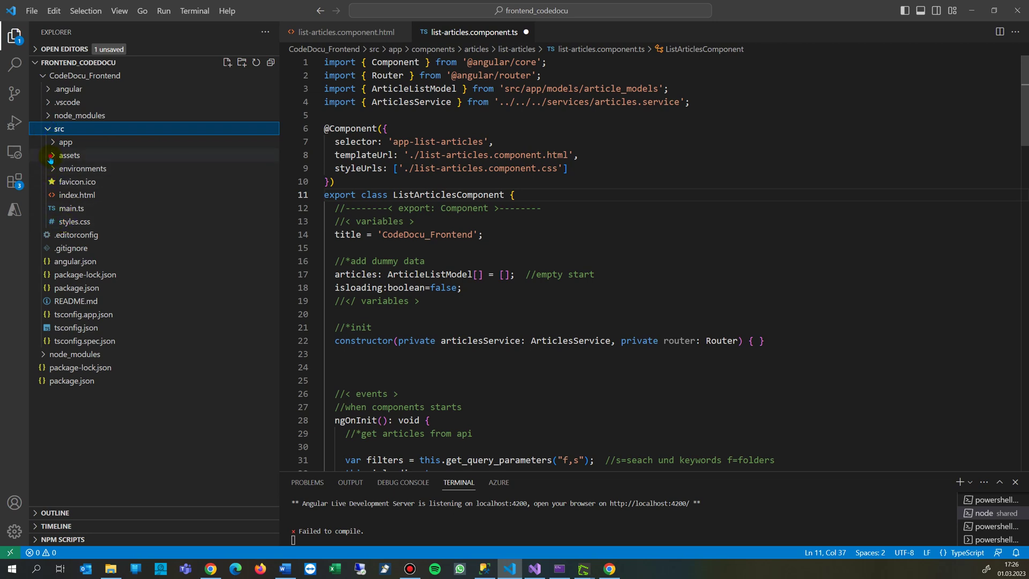
pyautogui.click(52, 157)
pyautogui.click(81, 156)
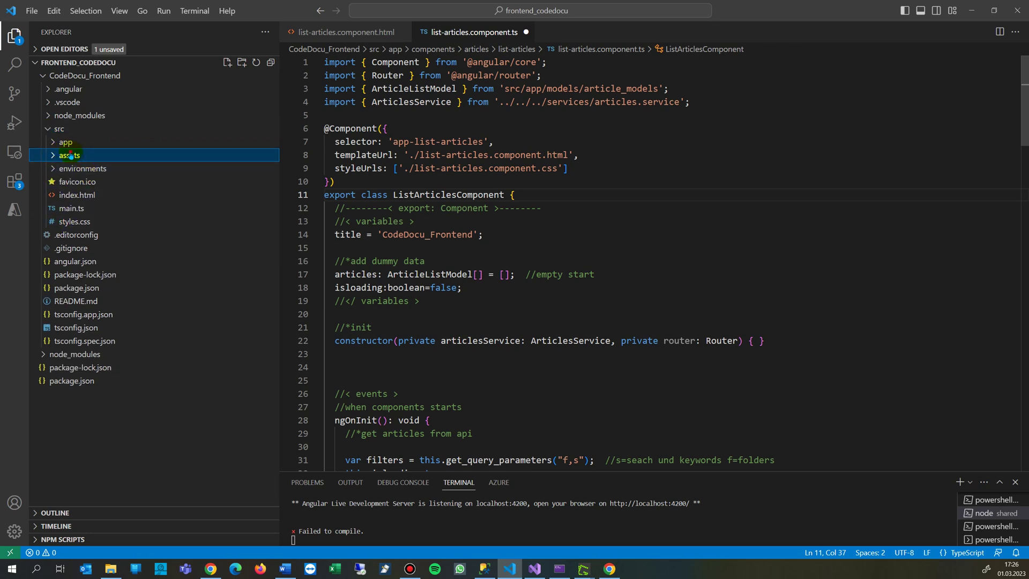
pyautogui.click(71, 154)
pyautogui.click(83, 171)
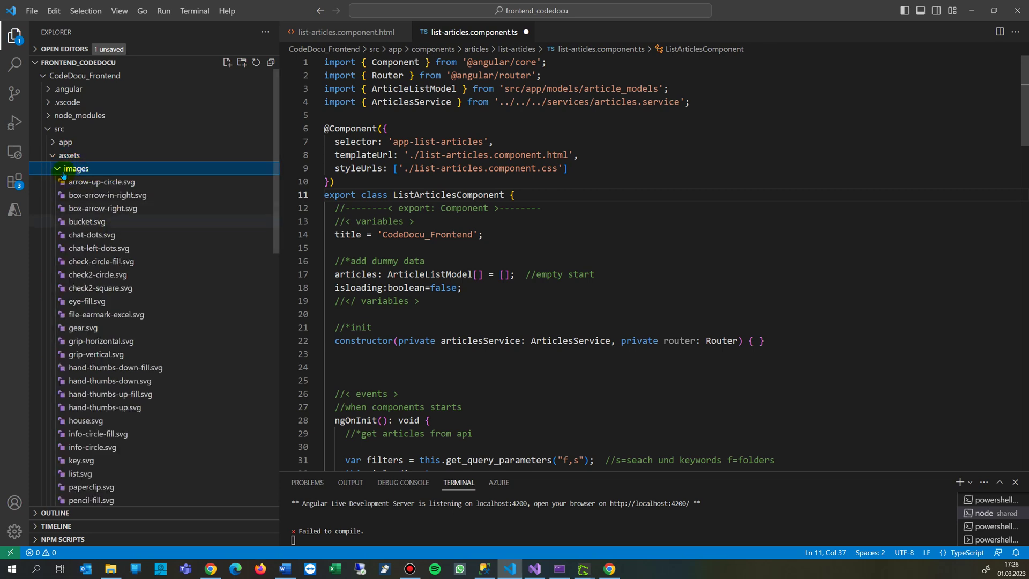
pyautogui.click(70, 157)
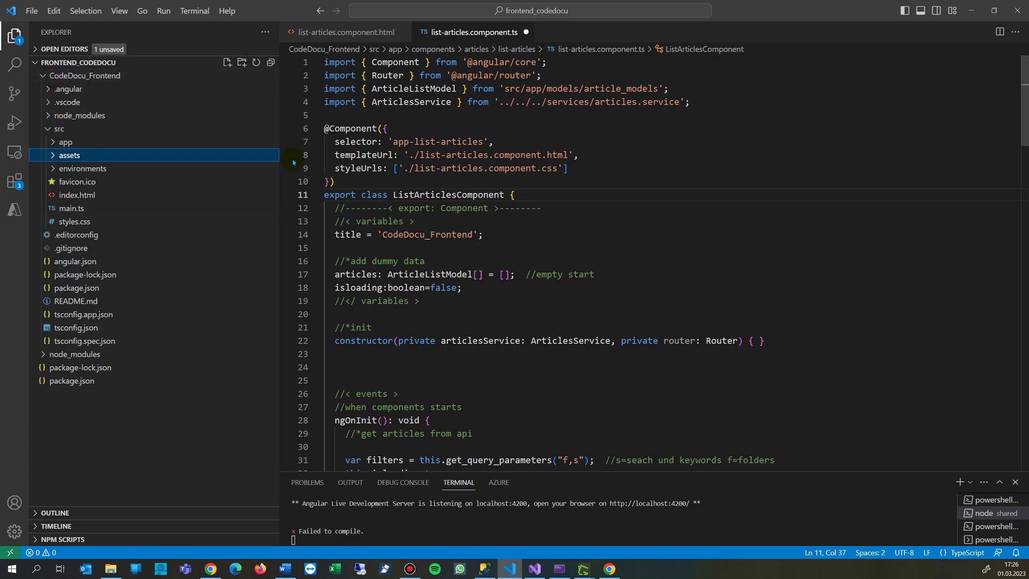
pyautogui.hotkey('alt', 'Tab')
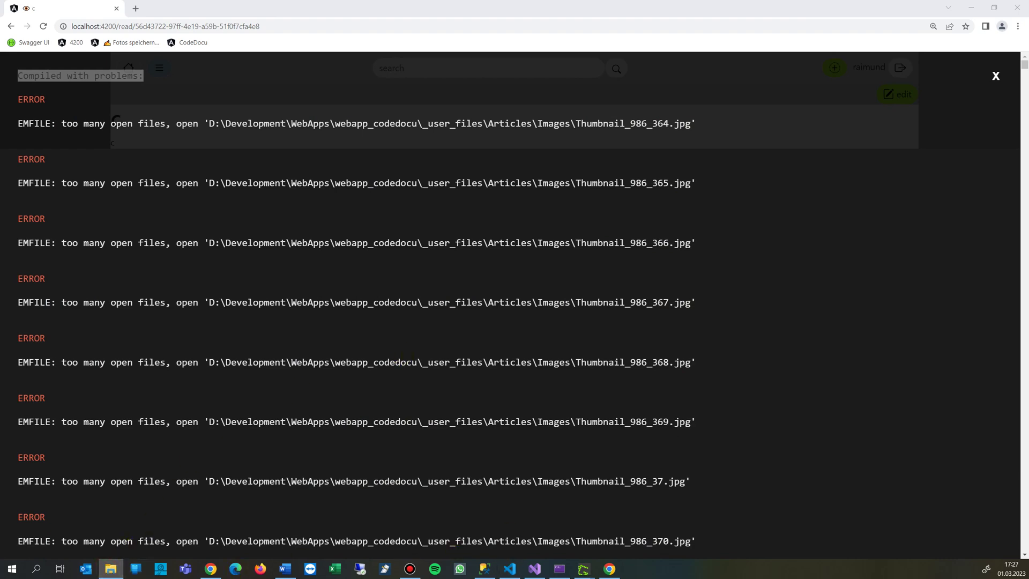
# In File Explorer, expand _user_files under frontend_codedocu to show Articles, then hide the window
pyautogui.click(111, 569)
pyautogui.moveTo(379, 104); pyautogui.dragTo(230, 51)
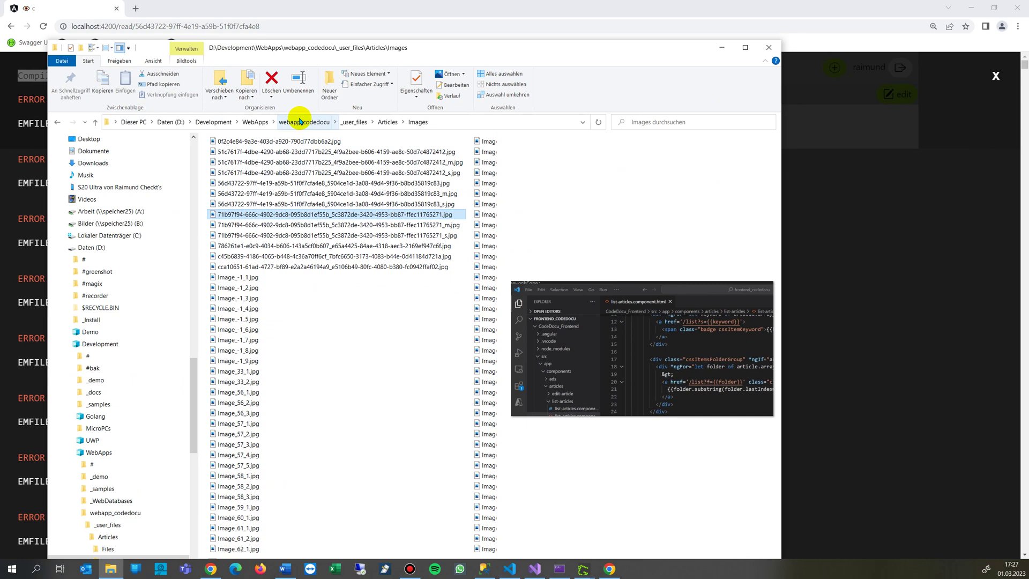
pyautogui.scroll(-2, 153, 345)
pyautogui.scroll(-3, 148, 379)
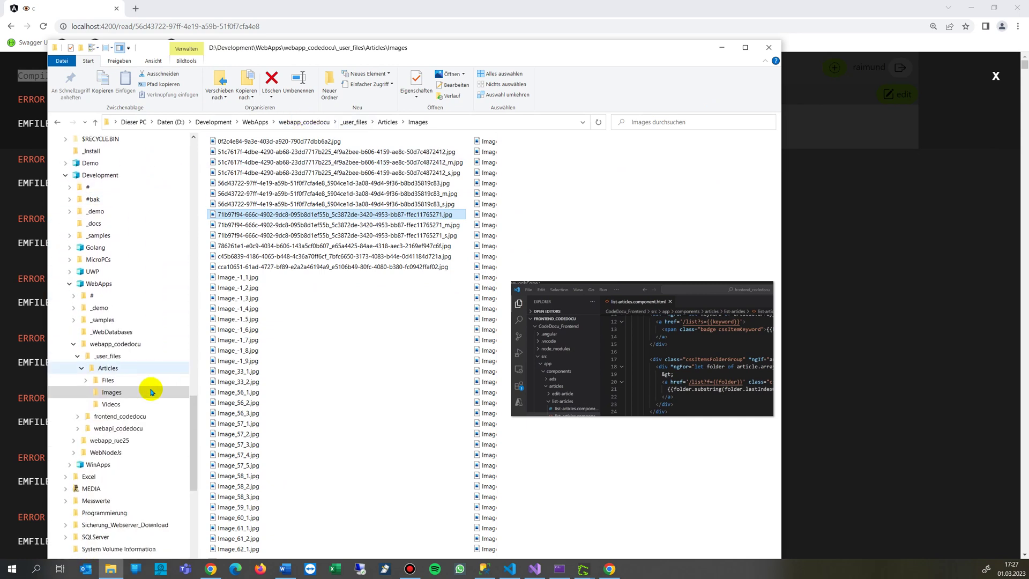
pyautogui.click(77, 355)
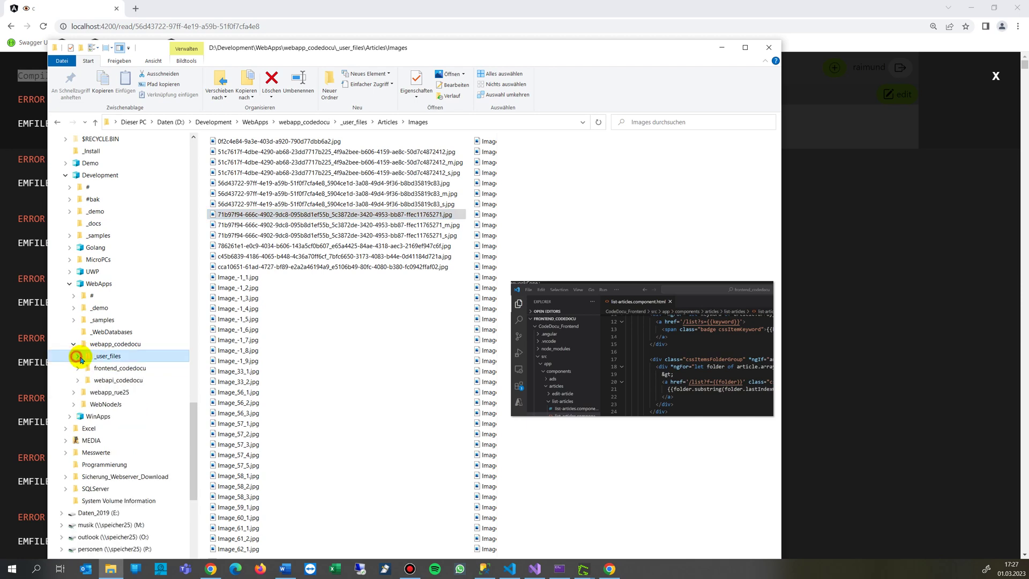
pyautogui.click(139, 368)
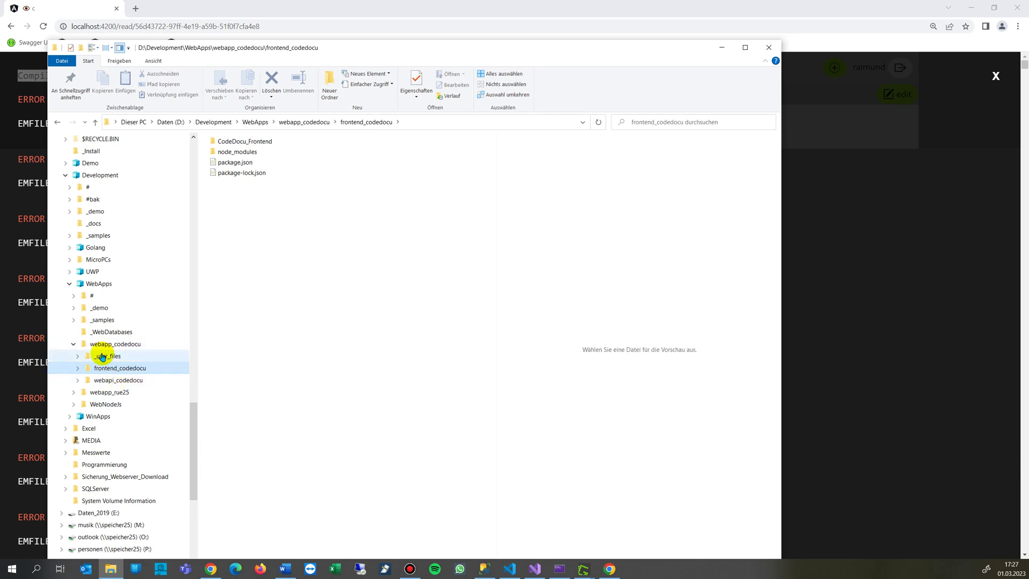
pyautogui.click(105, 356)
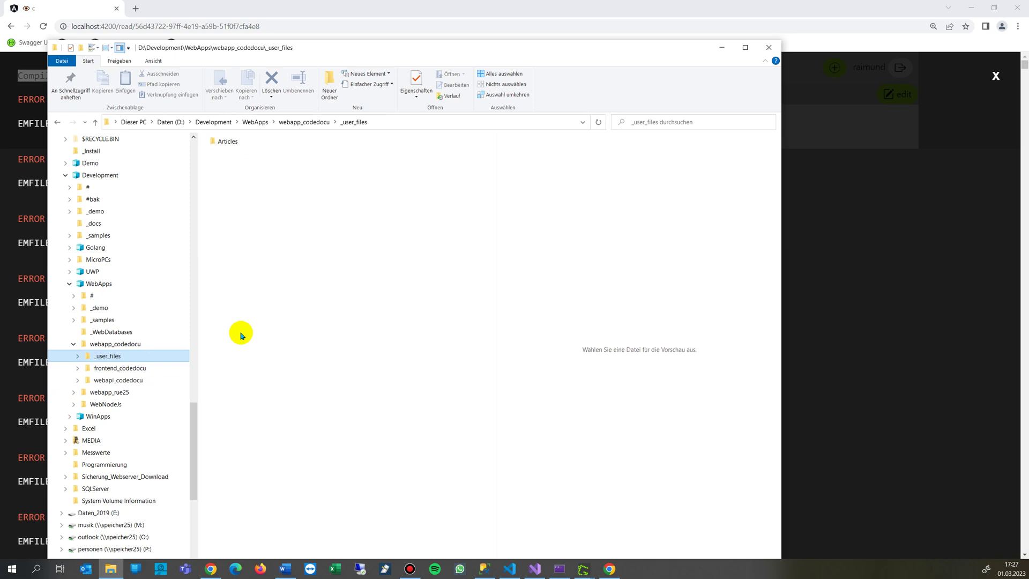
pyautogui.click(78, 356)
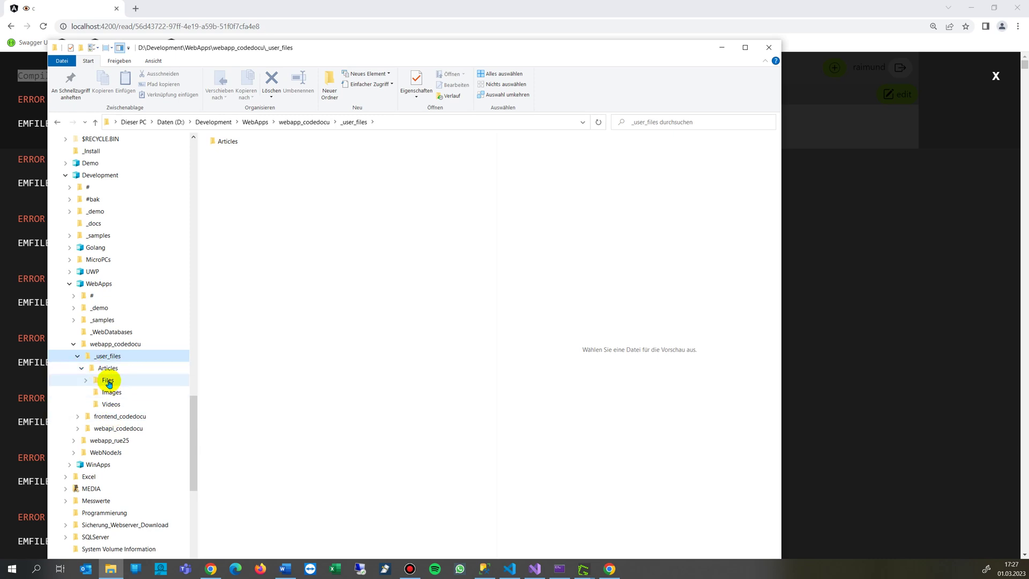
pyautogui.click(327, 49)
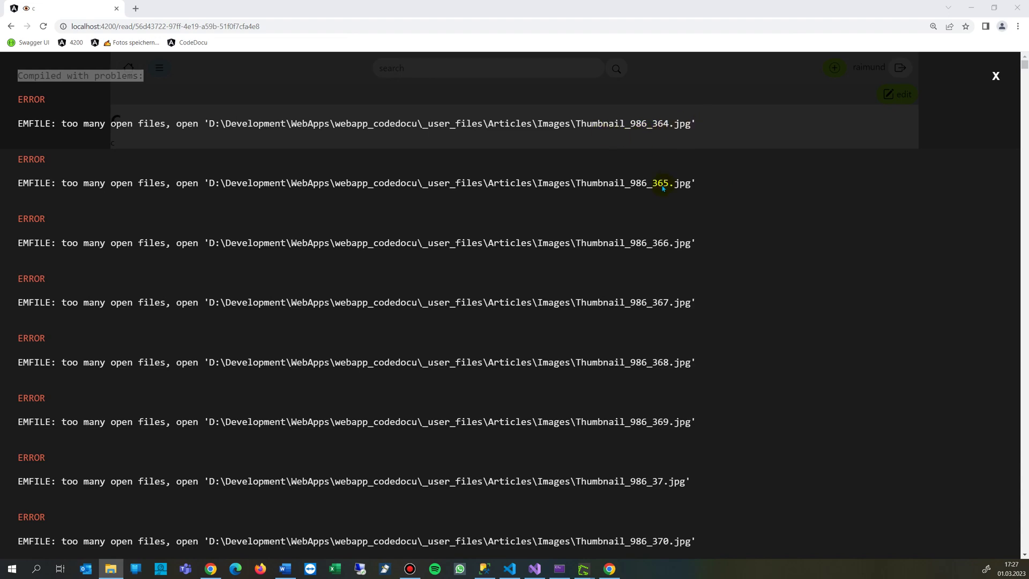
pyautogui.scroll(-10, 664, 185)
pyautogui.scroll(-20, 659, 193)
pyautogui.scroll(-20, 643, 201)
pyautogui.scroll(-20, 611, 217)
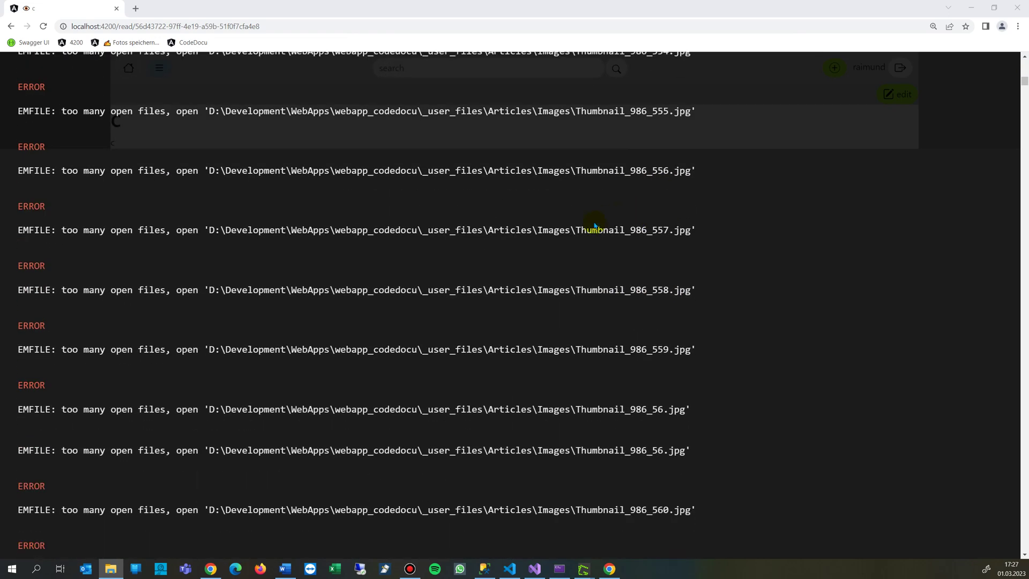
pyautogui.scroll(-15, 591, 228)
pyautogui.scroll(-20, 588, 230)
pyautogui.scroll(-20, 588, 281)
pyautogui.scroll(-20, 591, 340)
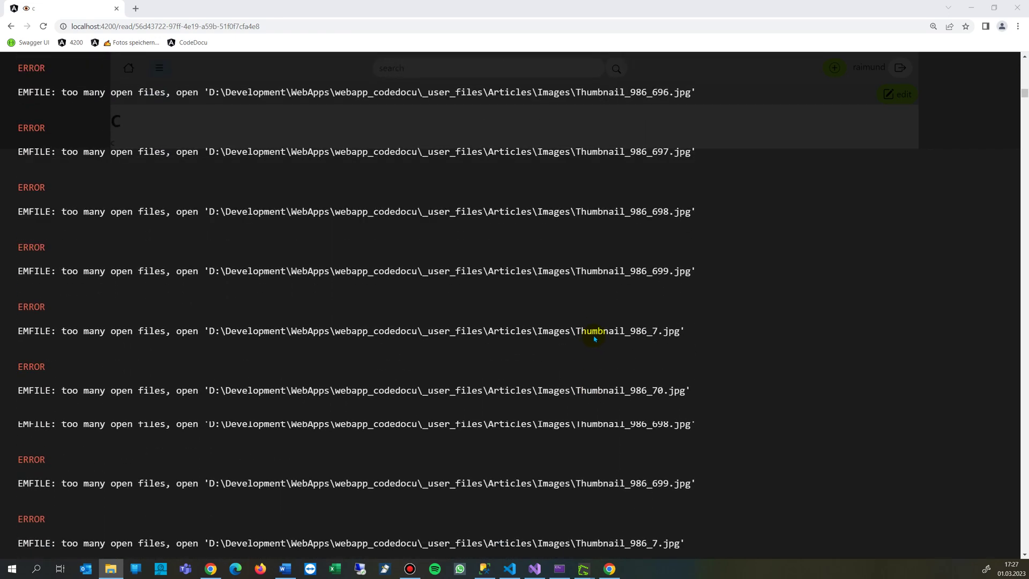
pyautogui.scroll(-20, 599, 338)
pyautogui.scroll(-20, 609, 333)
pyautogui.scroll(-20, 607, 338)
pyautogui.scroll(-20, 607, 339)
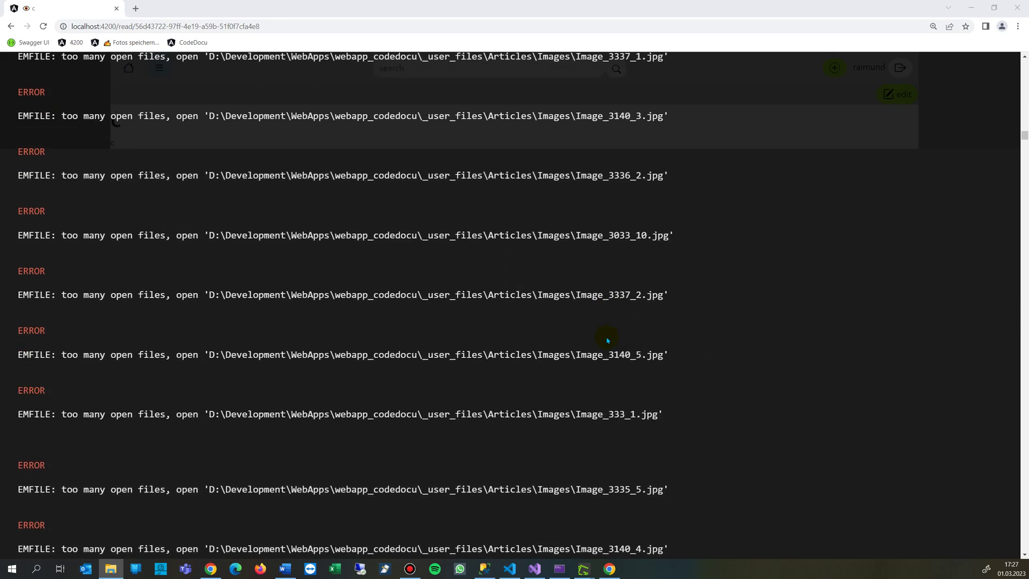
pyautogui.scroll(-20, 607, 340)
pyautogui.scroll(-20, 129, 165)
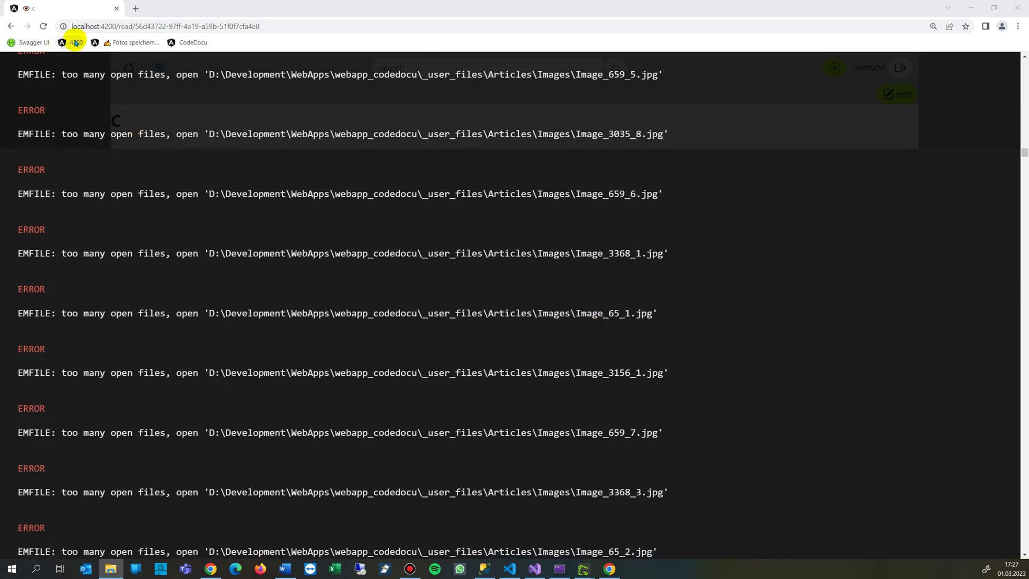
# Close the Chrome window showing the EMFILE compile errors
pyautogui.click(1017, 9)
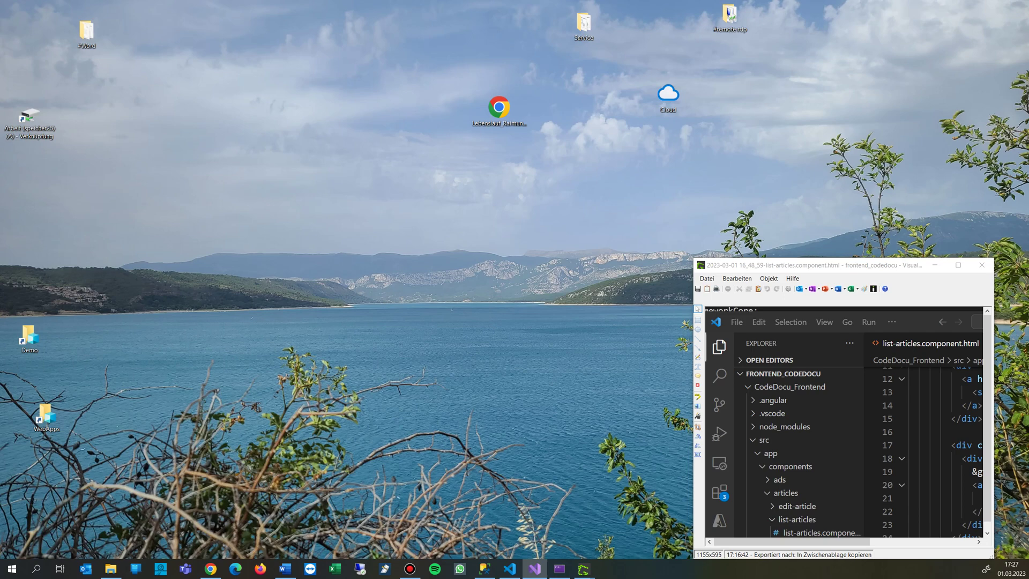
# Debug webapi_codedocu from Visual Studio to open Swagger, then return to VS Code
pyautogui.click(534, 568)
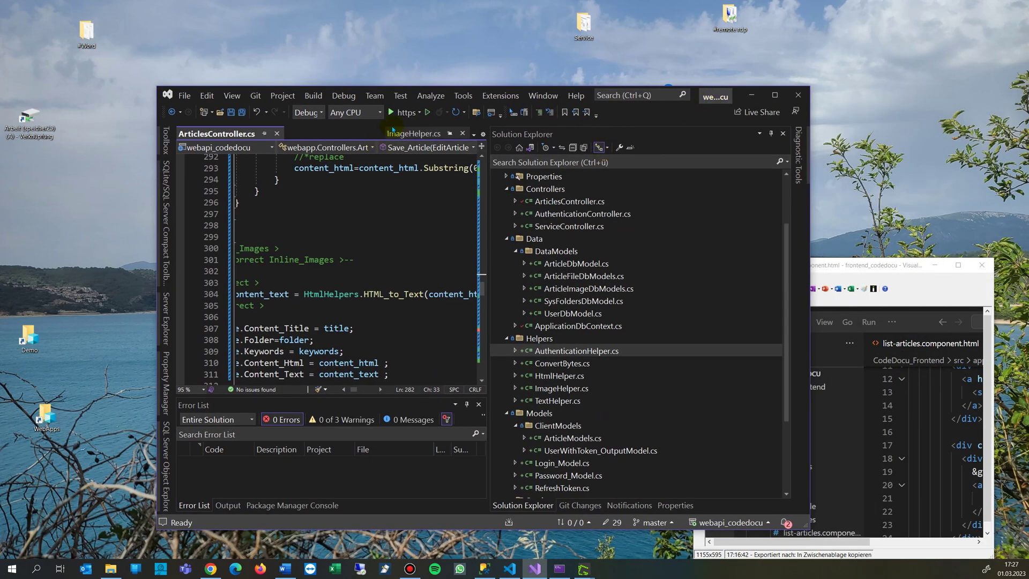
pyautogui.click(400, 113)
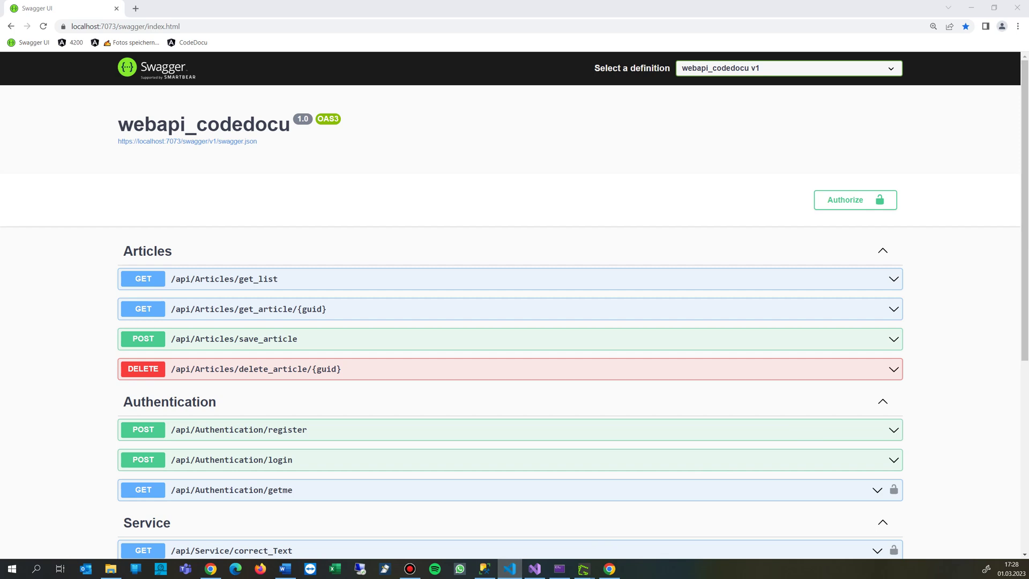
pyautogui.click(509, 569)
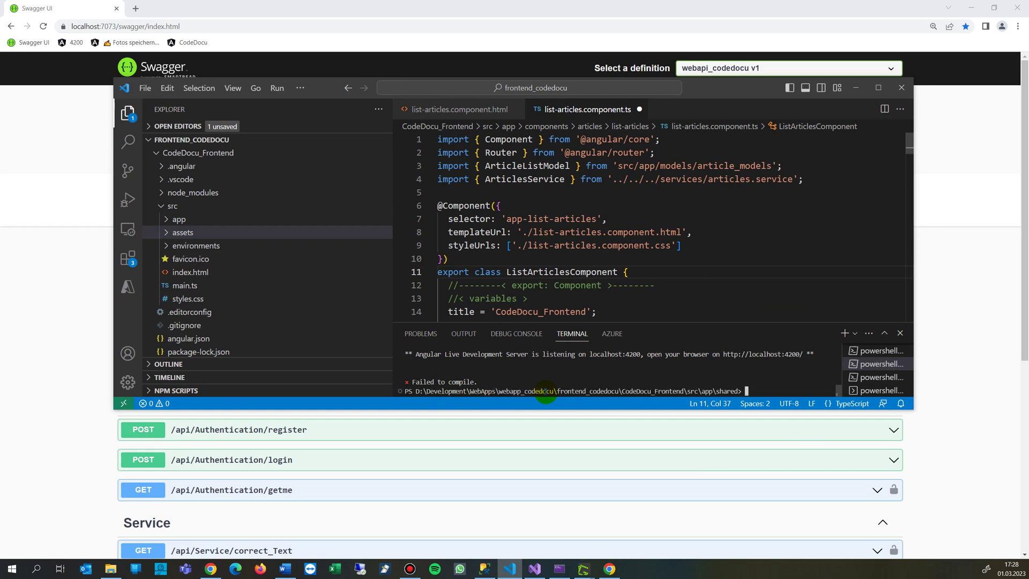
pyautogui.write('ng serve -o')
# Run ng serve -o in the VS Code terminal and make the window taller
pyautogui.press('Return')
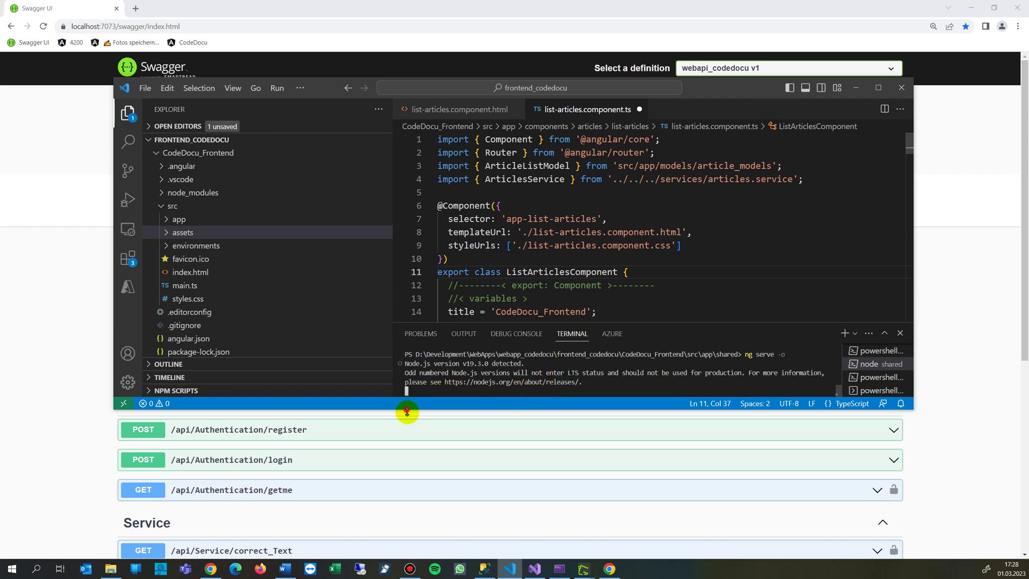
pyautogui.moveTo(407, 410)
pyautogui.mouseDown()
pyautogui.moveTo(413, 500)
pyautogui.moveTo(615, 481)
pyautogui.mouseUp()
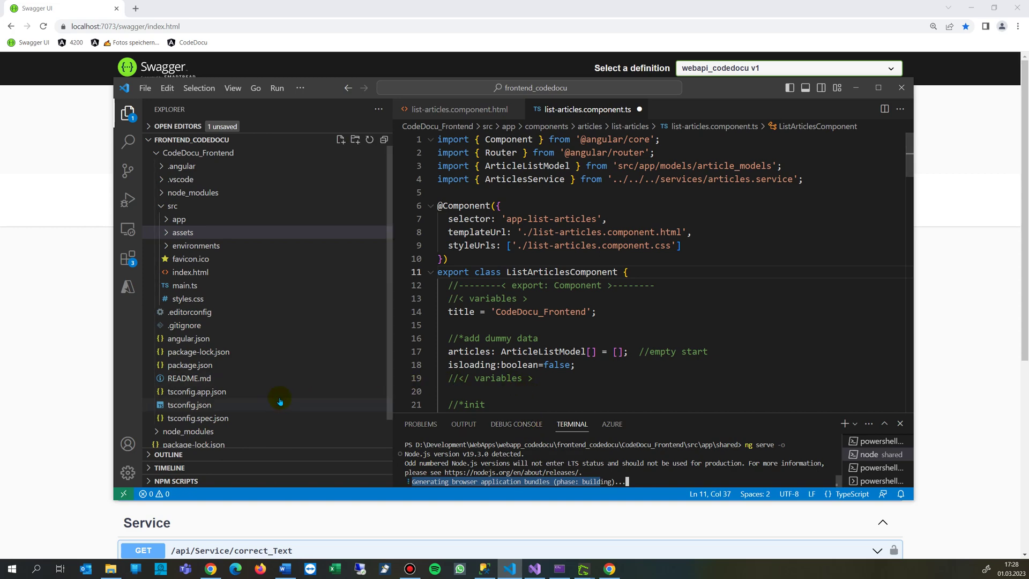
pyautogui.scroll(-1, 279, 398)
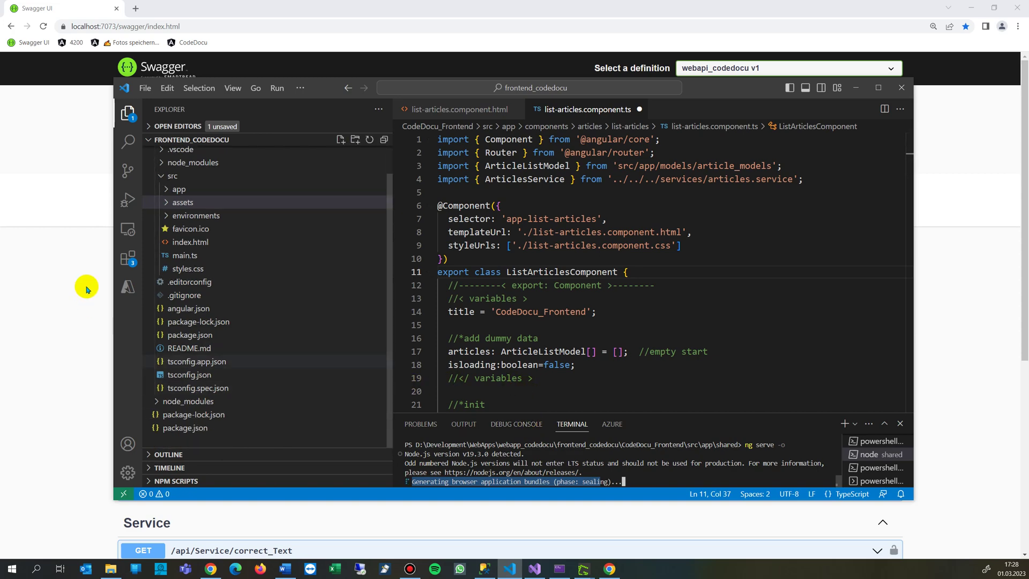
# Inspect the _user_files glob in angular.json's assets array, then switch to Chrome's Swagger page
pyautogui.click(175, 310)
pyautogui.scroll(-2, 554, 342)
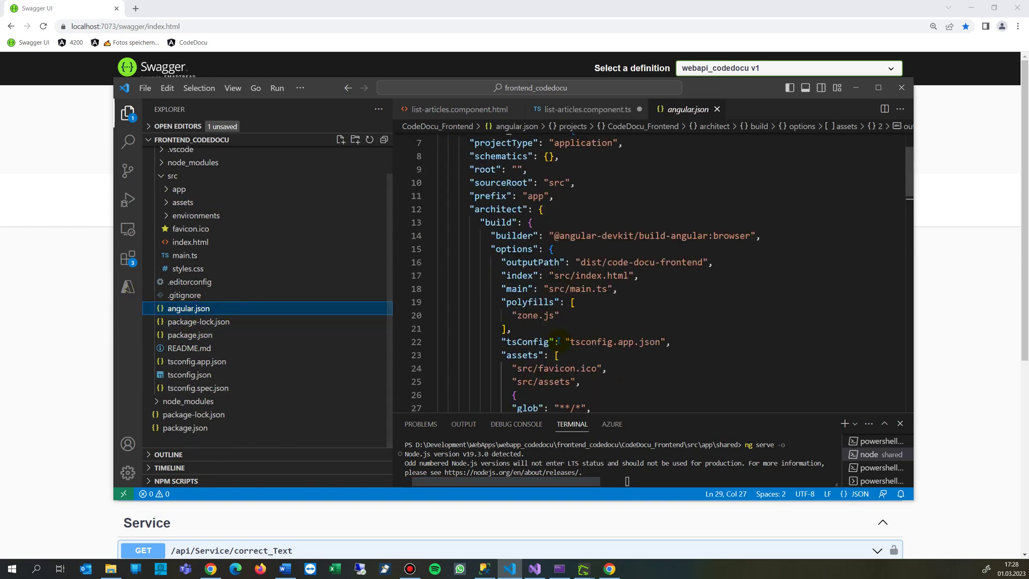
pyautogui.scroll(-3, 554, 342)
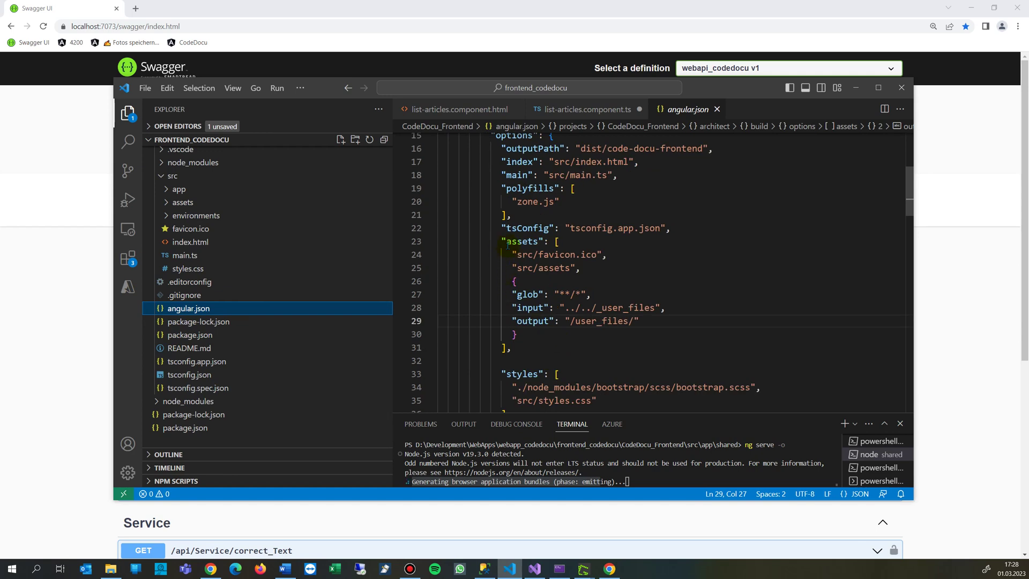
pyautogui.moveTo(508, 281); pyautogui.dragTo(557, 330)
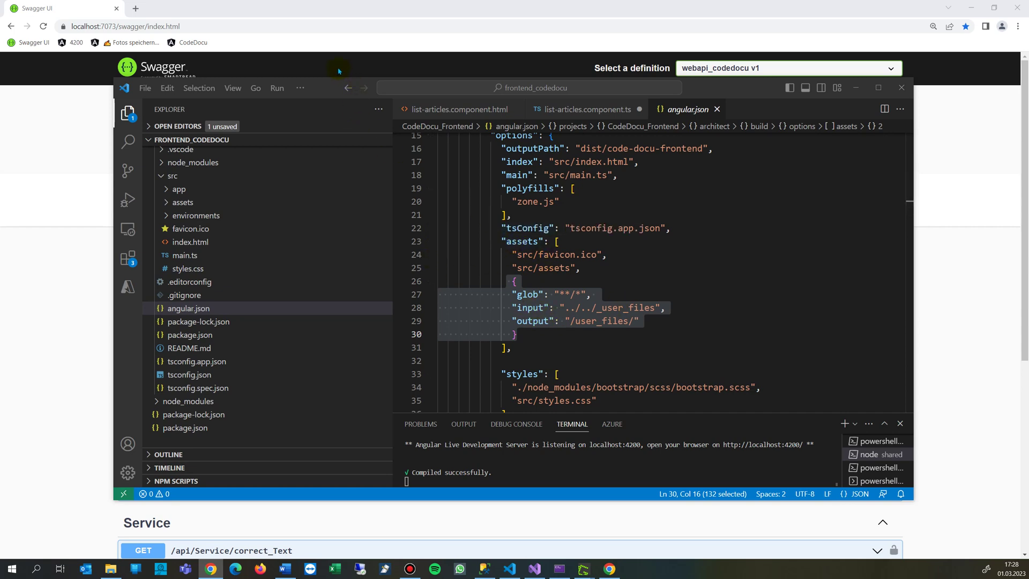
pyautogui.click(495, 69)
pyautogui.moveTo(588, 87); pyautogui.dragTo(861, 95)
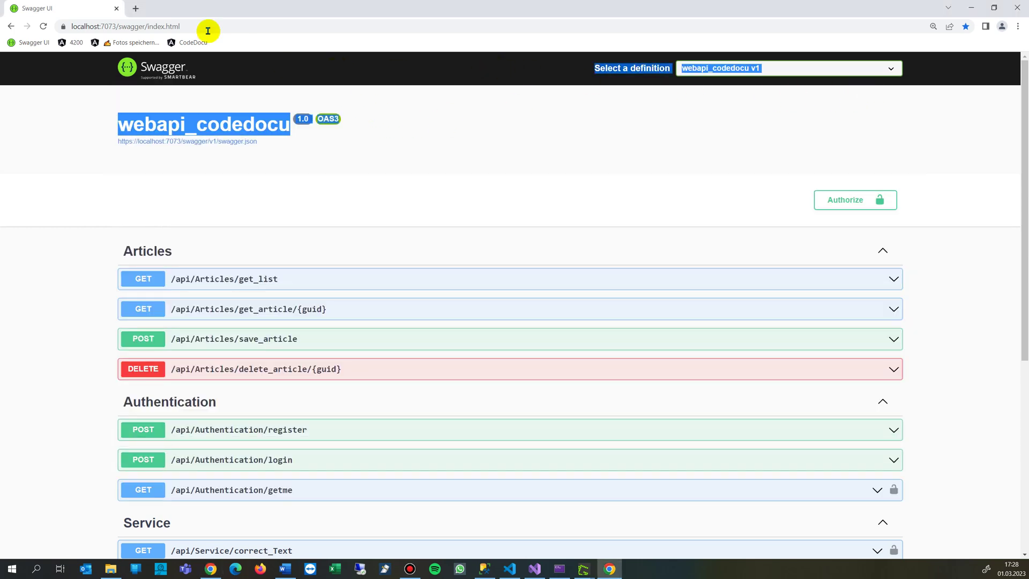
# Load localhost:4200/list in a new tab and open the OneDrive article 3508
pyautogui.click(136, 8)
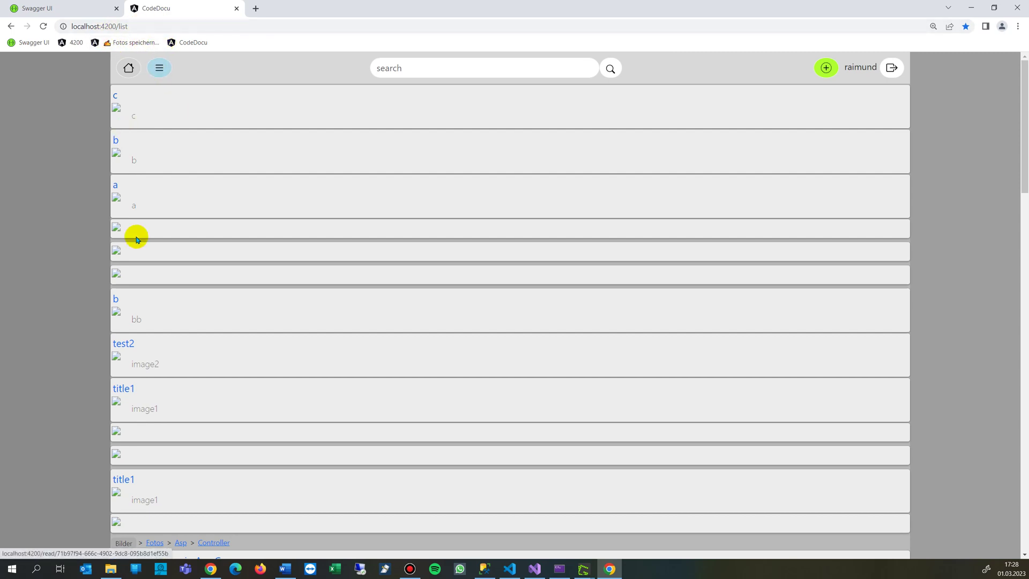
pyautogui.scroll(-3, 140, 266)
pyautogui.scroll(-5, 147, 289)
pyautogui.click(149, 261)
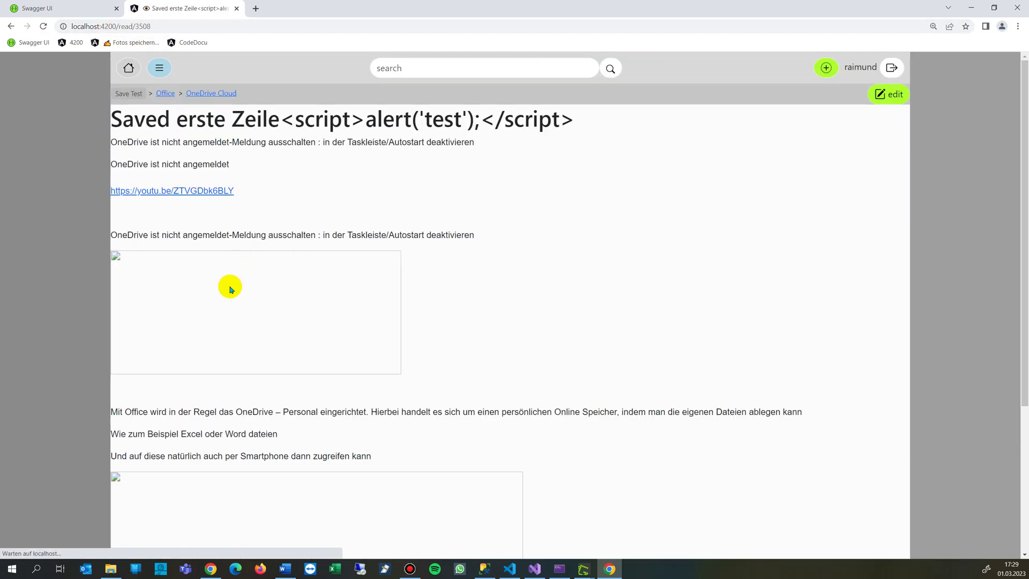
pyautogui.scroll(-3, 197, 265)
pyautogui.scroll(3, 201, 269)
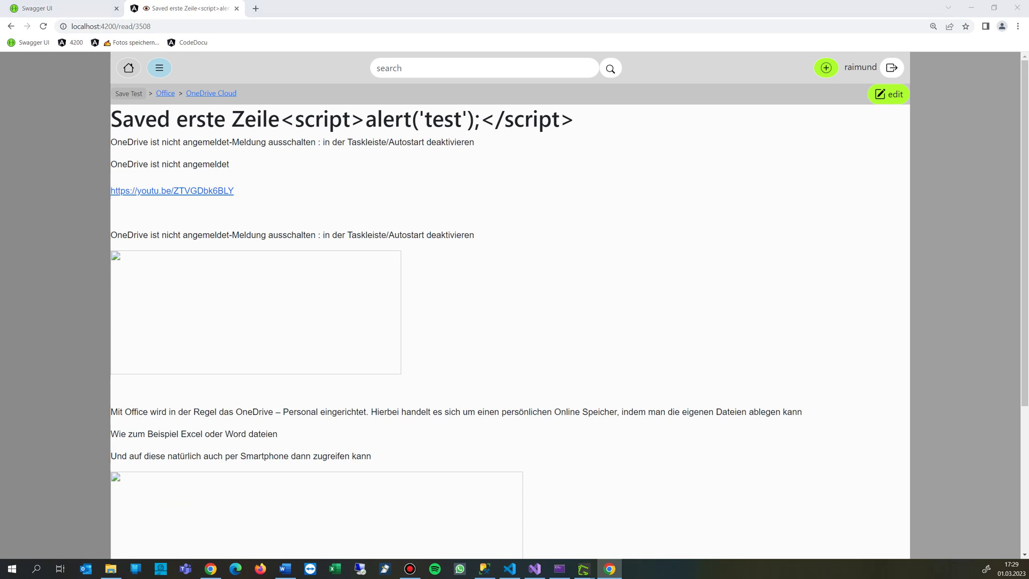
pyautogui.moveTo(483, 92); pyautogui.dragTo(1028, 115)
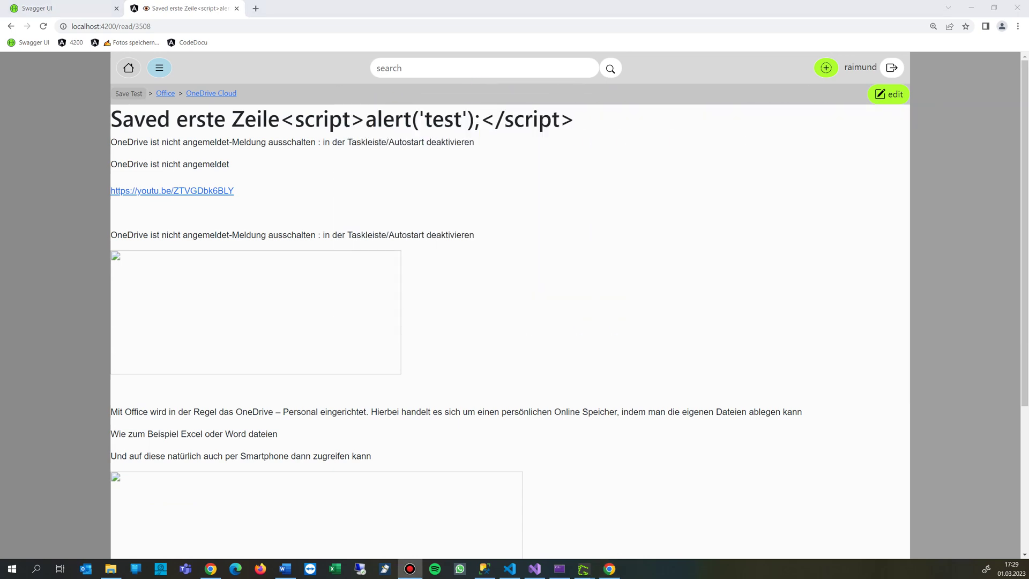
# Drag the _user_files File Explorer window back into view over the article page
pyautogui.moveTo(1028, 45); pyautogui.dragTo(408, 47)
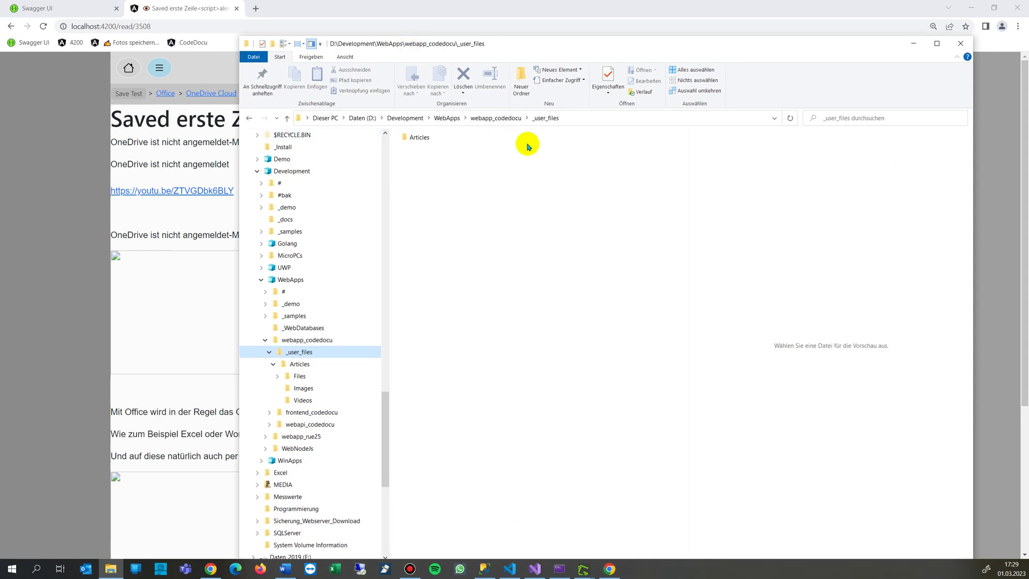